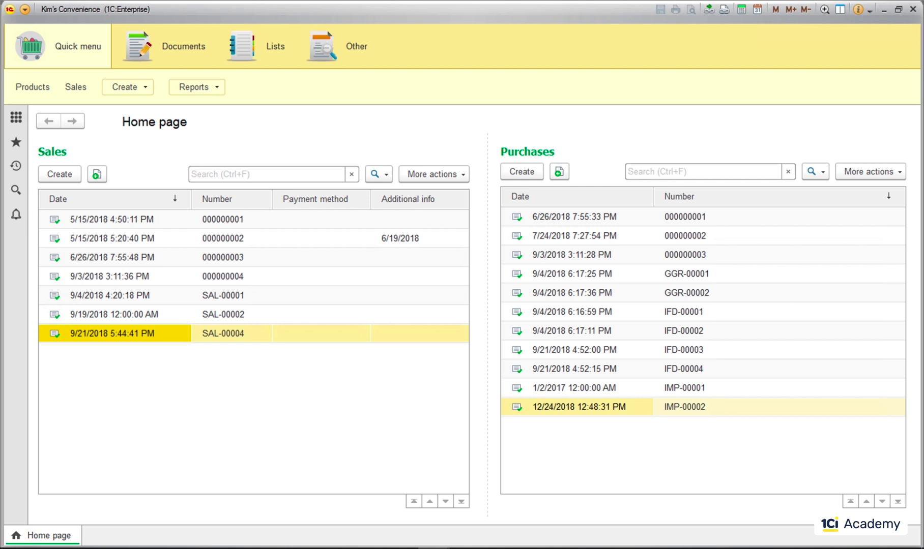
# - Reveal the configuration's Subsystems branch and show the Documents section in the running app
pyautogui.click(898, 8)
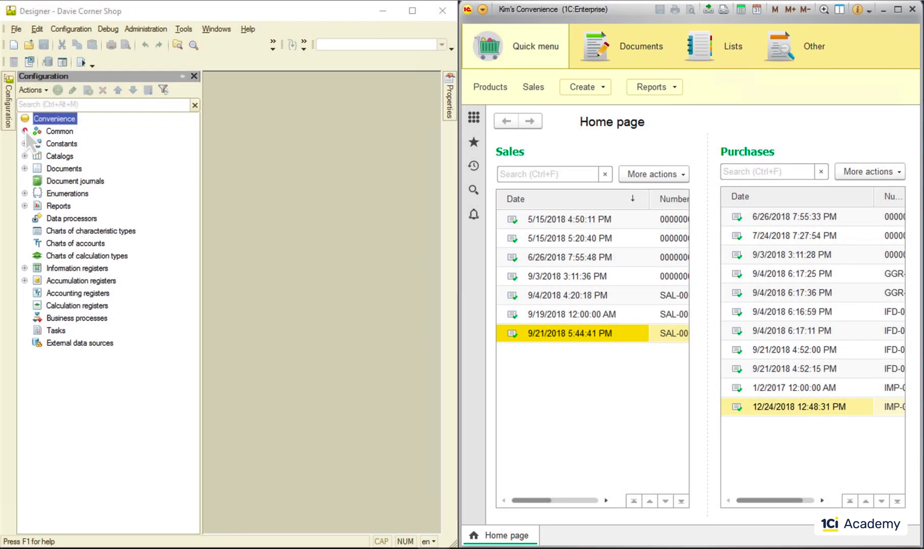
pyautogui.click(24, 131)
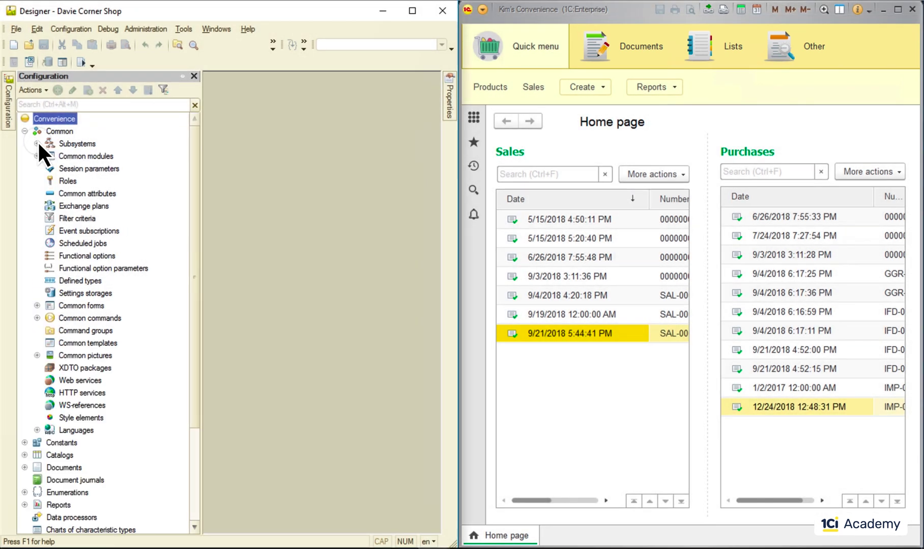
pyautogui.click(37, 143)
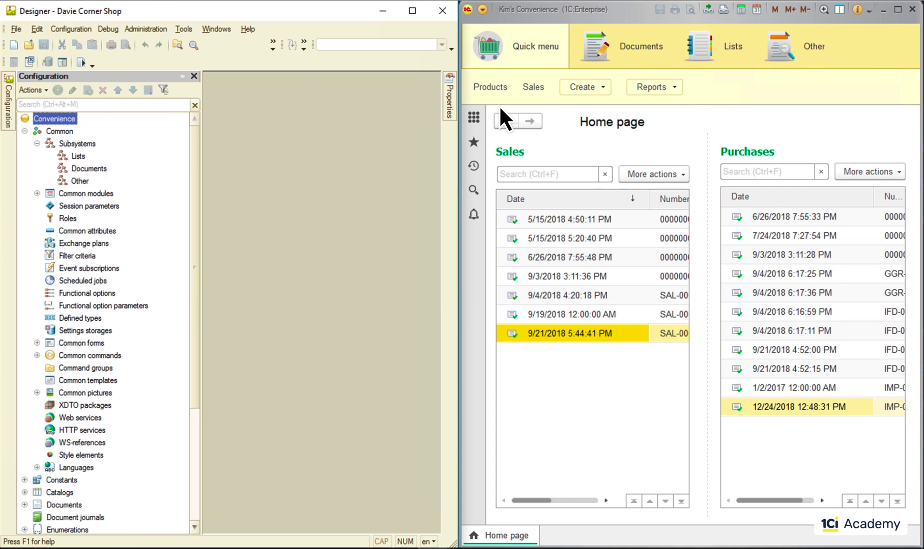
pyautogui.click(639, 45)
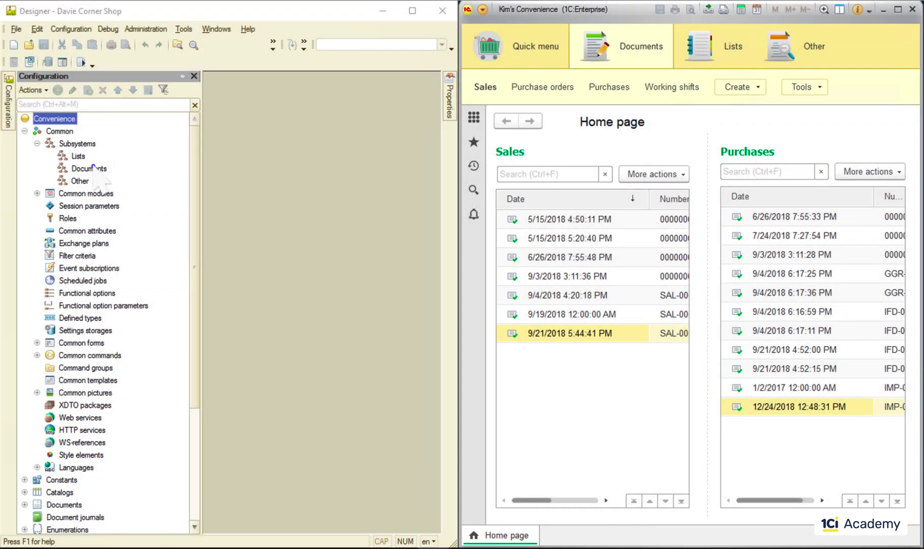
# - Show the Documents subsystem's command interface dialog and move it aside
pyautogui.rightClick(93, 168)
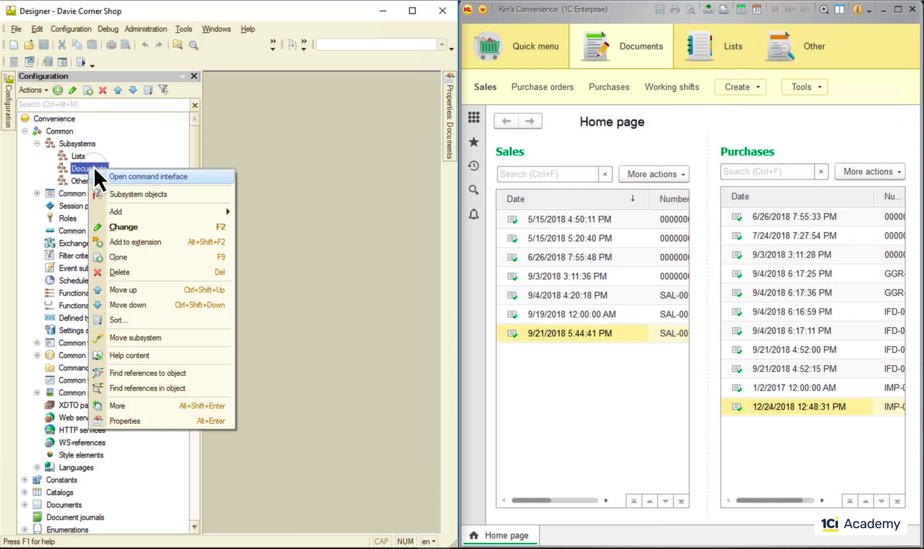
pyautogui.click(119, 177)
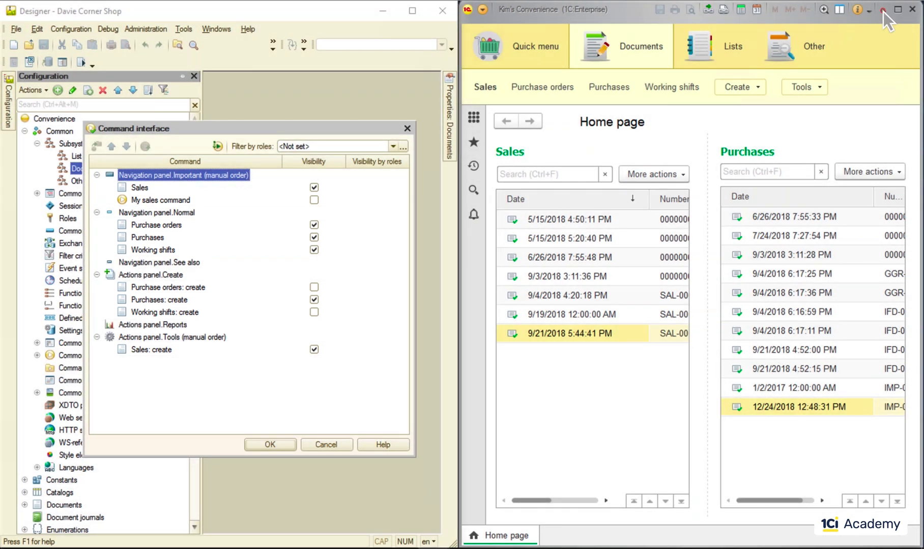
pyautogui.click(883, 10)
pyautogui.moveTo(342, 127); pyautogui.dragTo(773, 114)
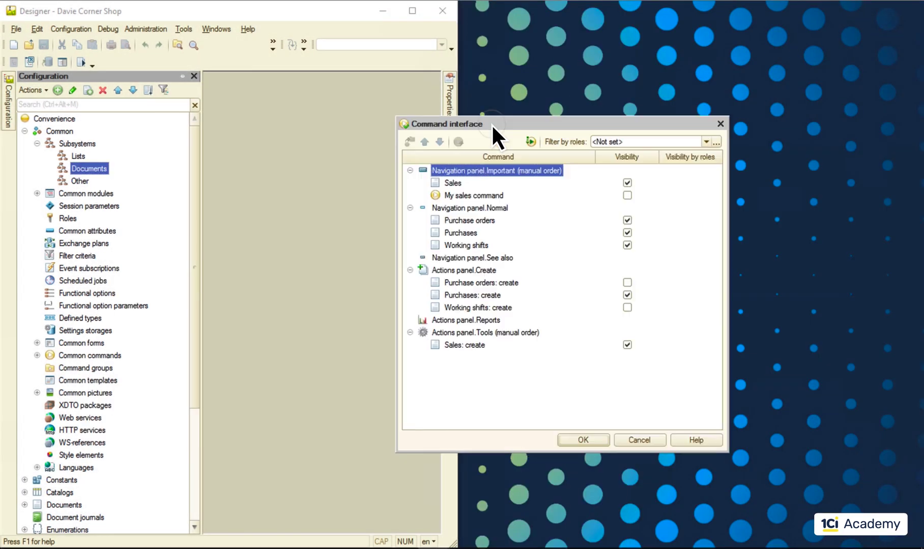
pyautogui.scroll(-2, 196, 214)
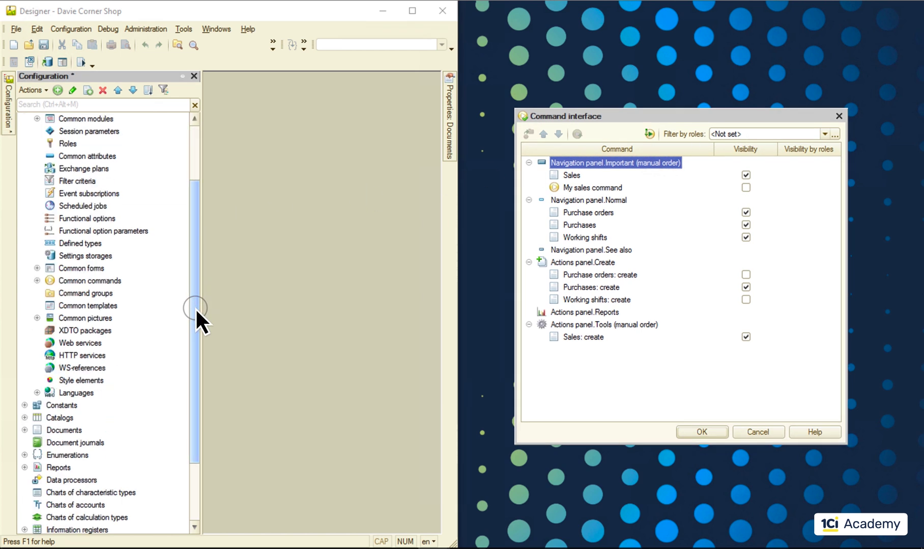
pyautogui.scroll(-2, 110, 343)
# - View the Sales document's properties from the Documents branch, then return to the configuration tree
pyautogui.click(24, 368)
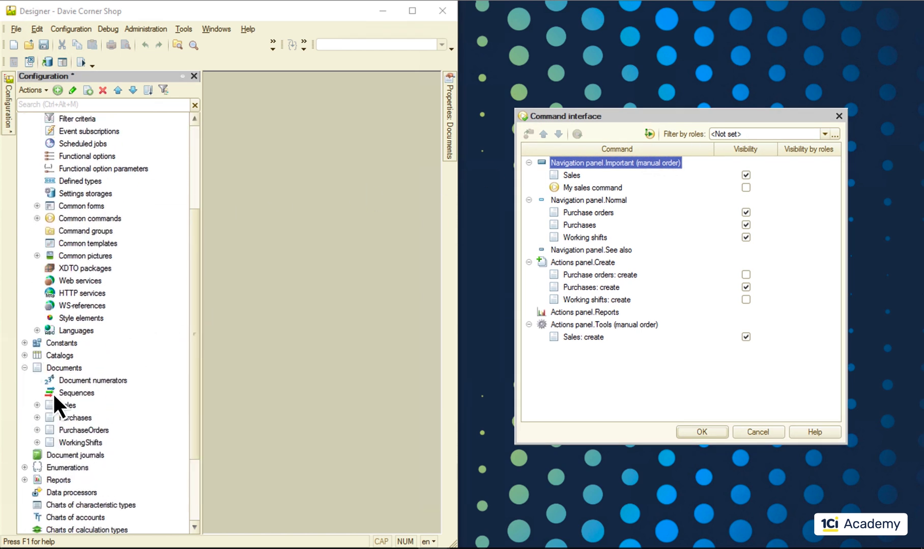
pyautogui.rightClick(66, 405)
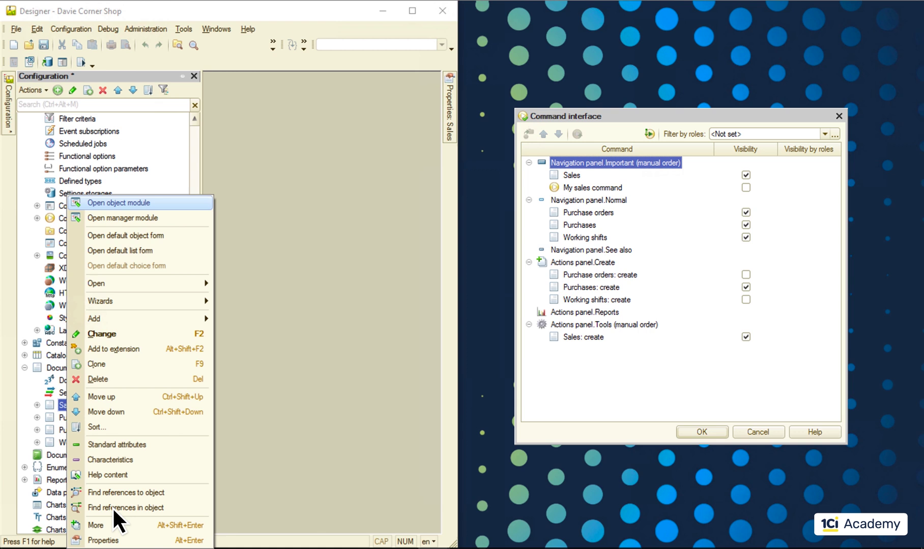
pyautogui.click(124, 540)
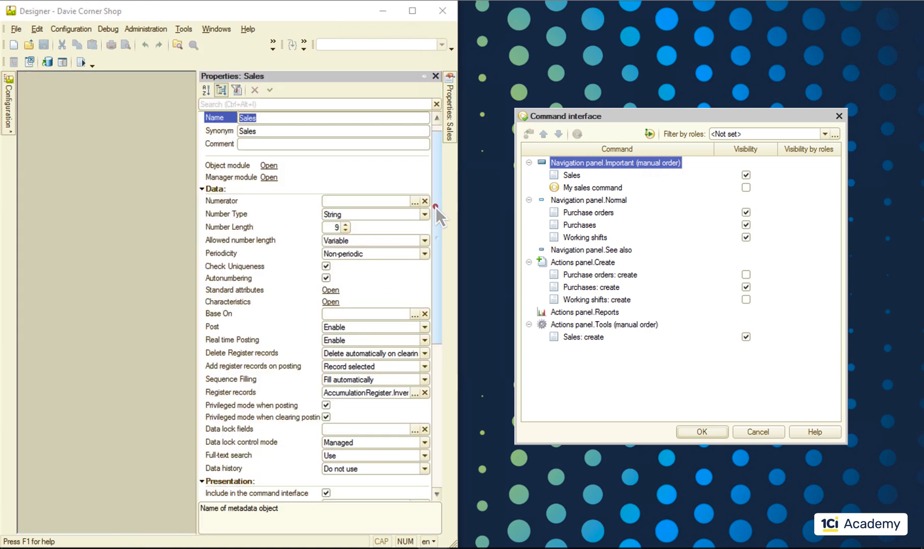
pyautogui.moveTo(435, 207); pyautogui.dragTo(435, 249)
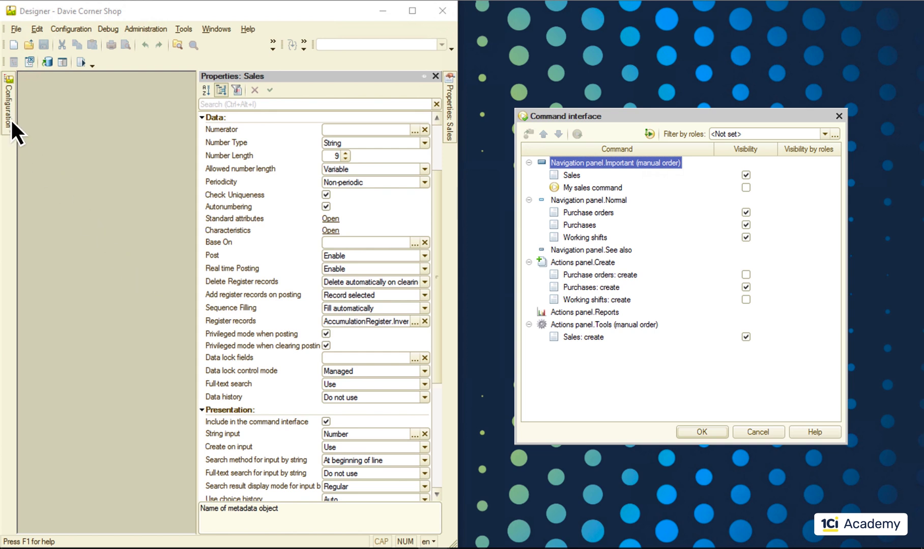
pyautogui.click(10, 118)
pyautogui.doubleClick(66, 406)
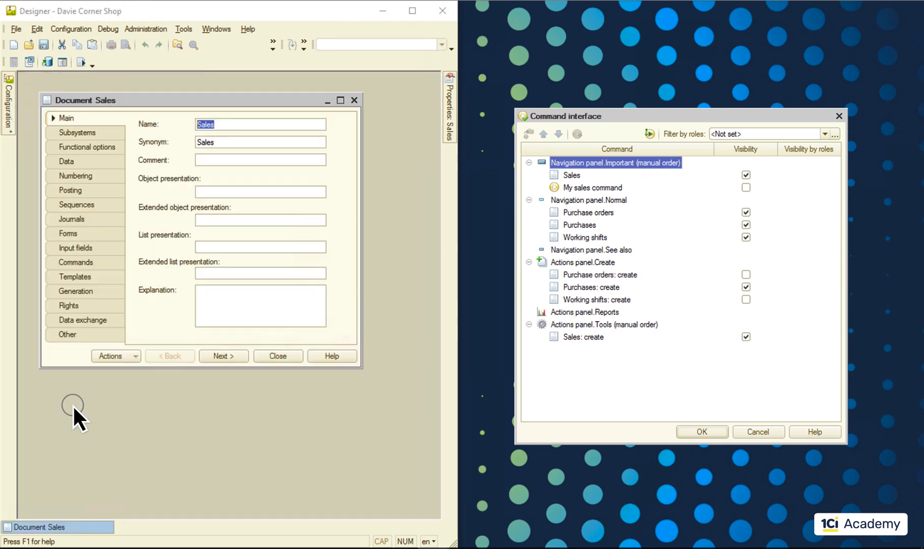
pyautogui.click(83, 132)
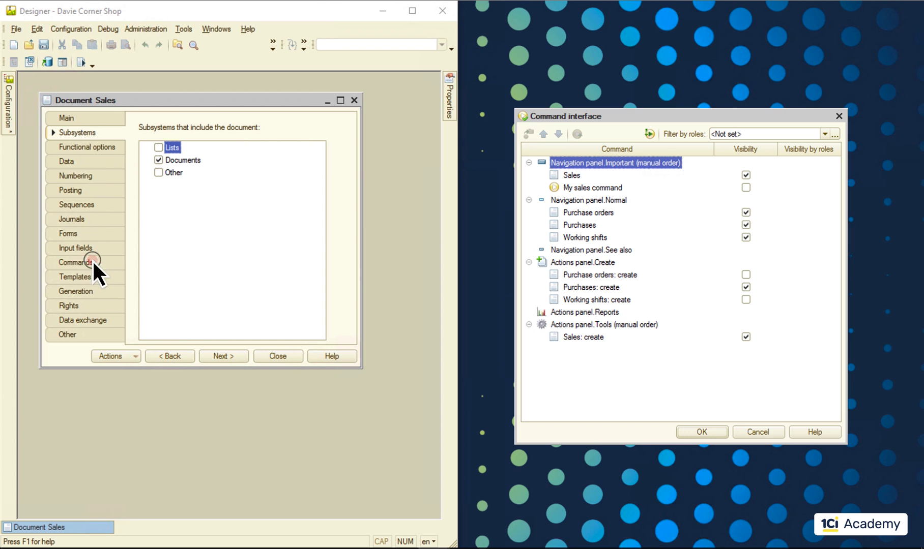
pyautogui.click(92, 264)
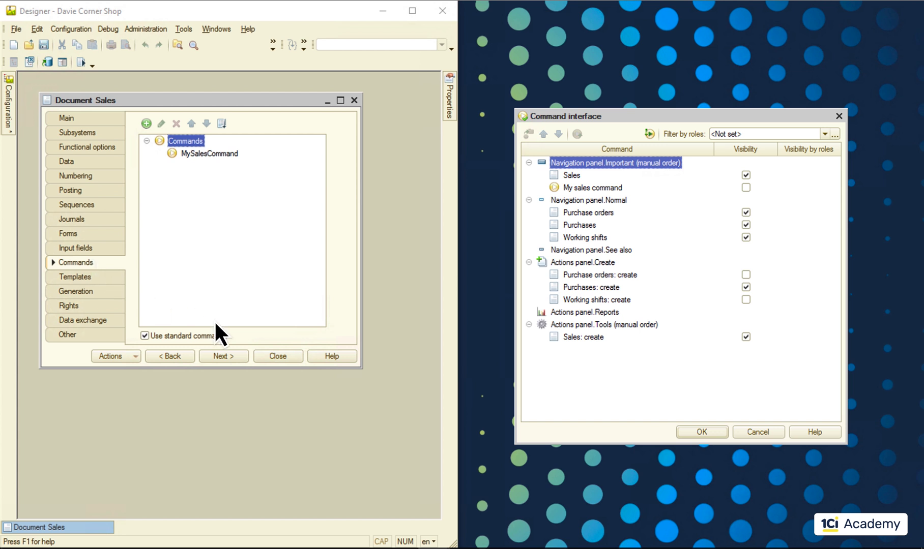
pyautogui.click(284, 355)
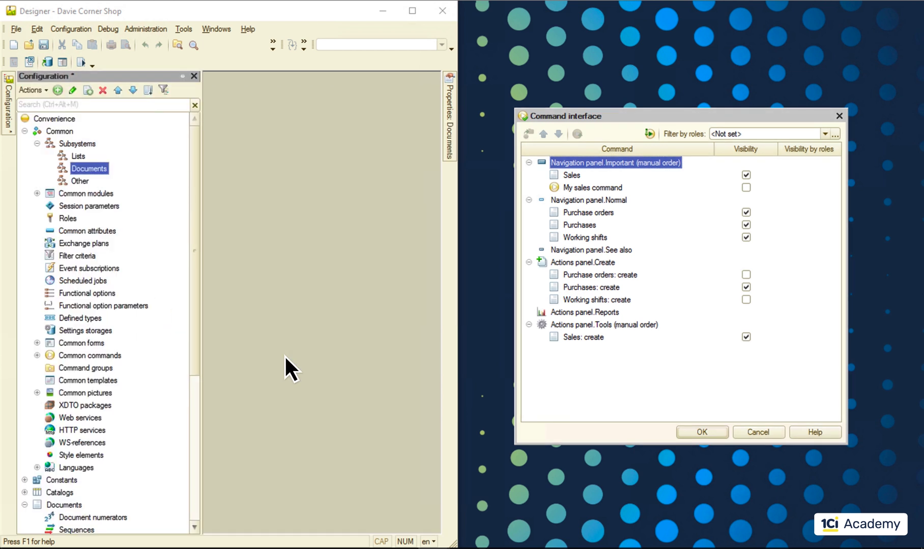
# - Tick Visibility for My sales command, check the app's Quick menu, and confirm with OK
pyautogui.click(745, 186)
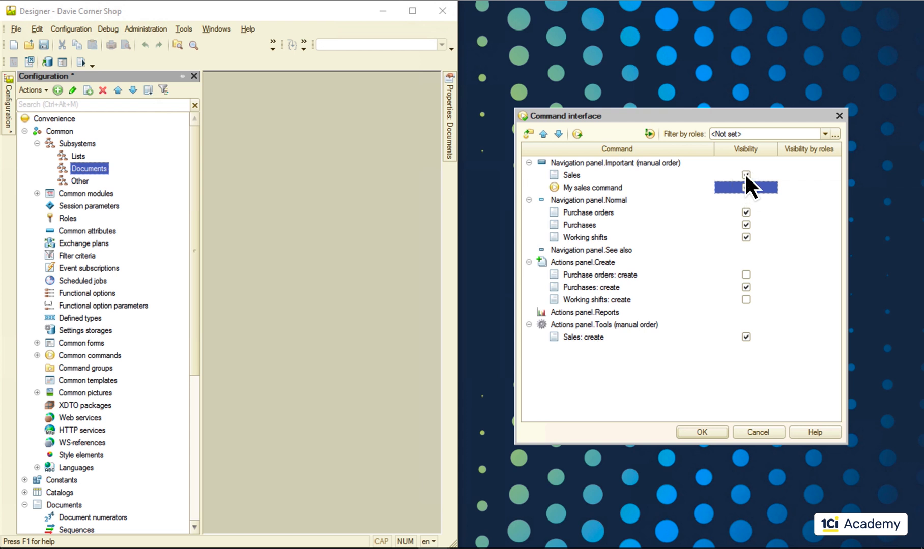
pyautogui.moveTo(742, 114); pyautogui.dragTo(290, 132)
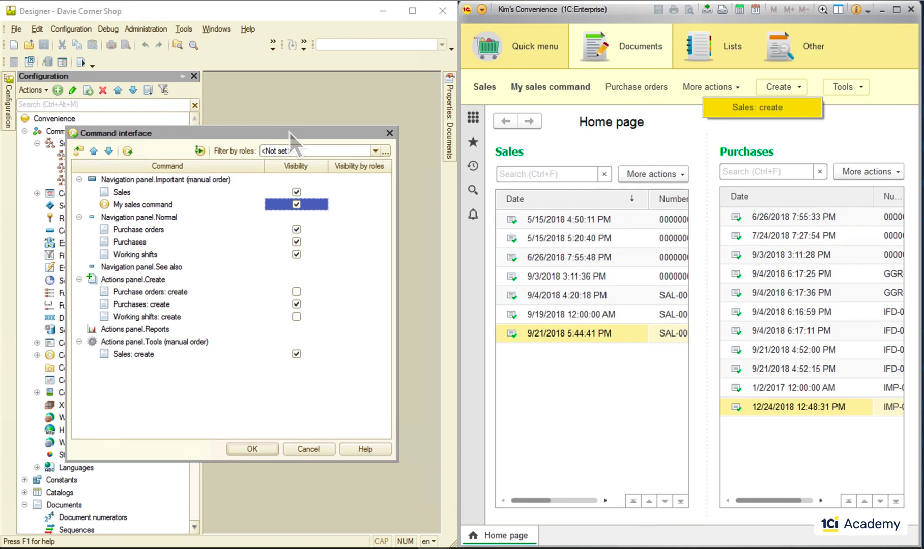
pyautogui.moveTo(133, 354); pyautogui.dragTo(159, 342)
pyautogui.click(534, 43)
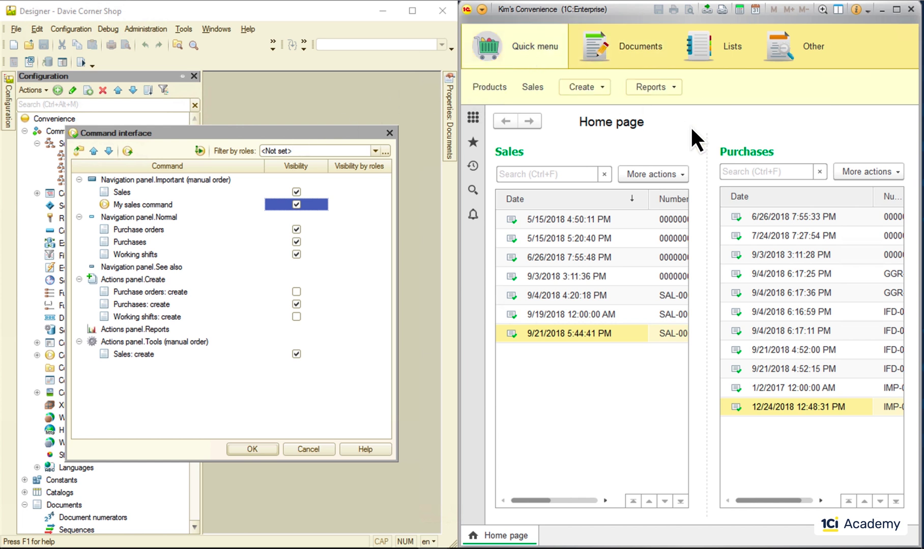
pyautogui.click(251, 448)
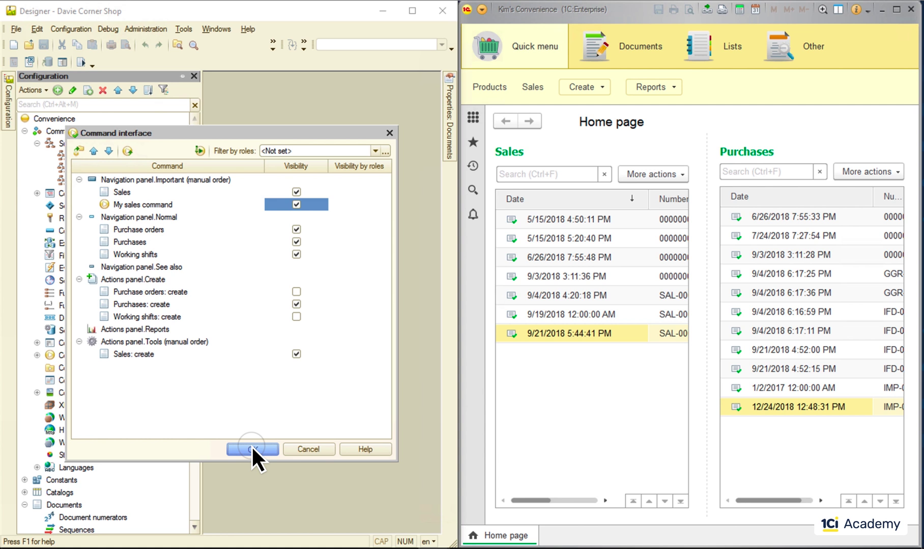
pyautogui.rightClick(59, 118)
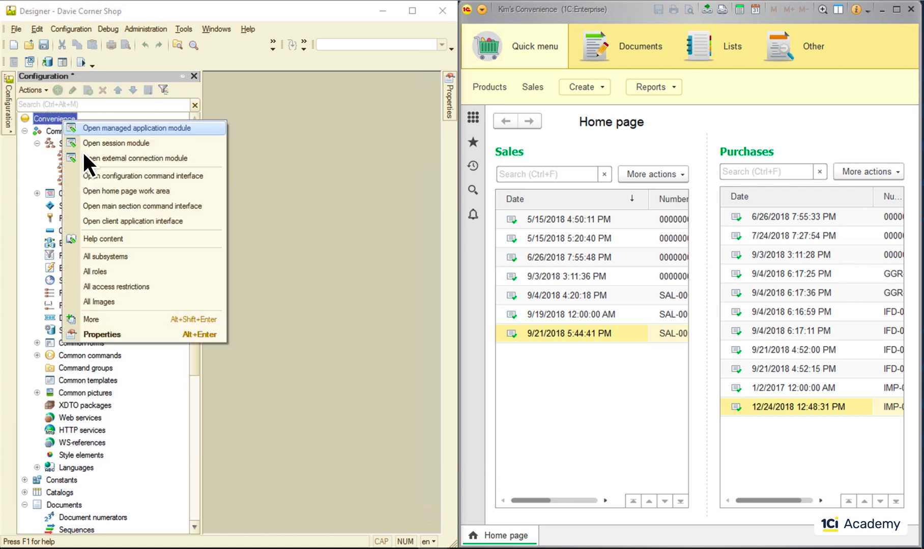
pyautogui.click(120, 204)
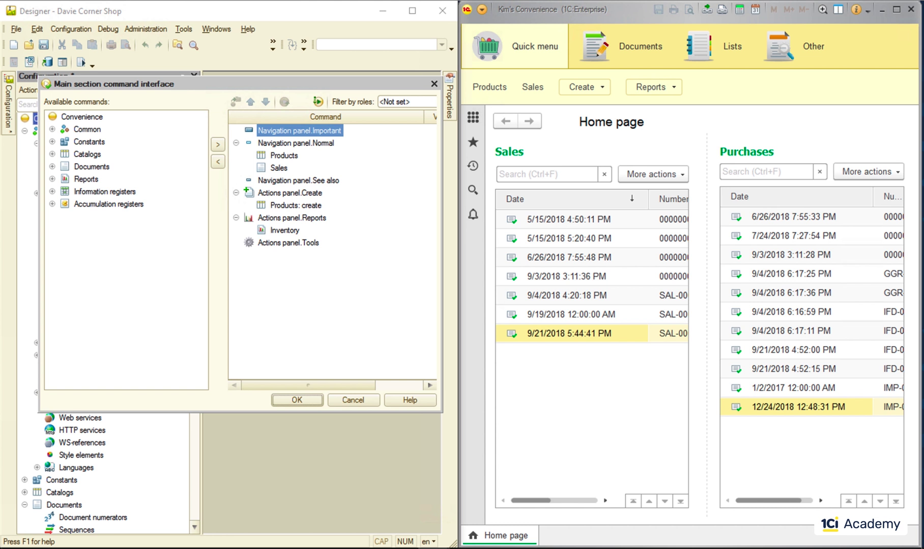
pyautogui.click(52, 154)
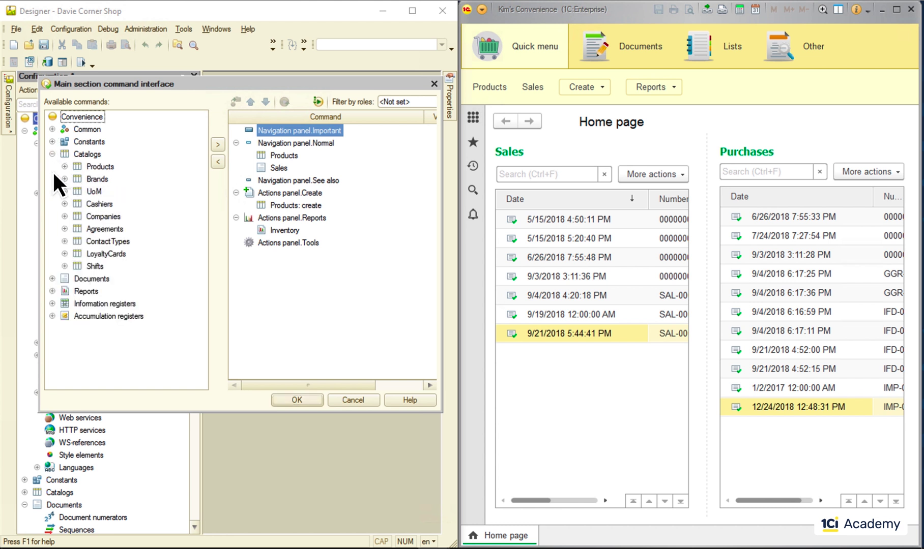
pyautogui.click(52, 279)
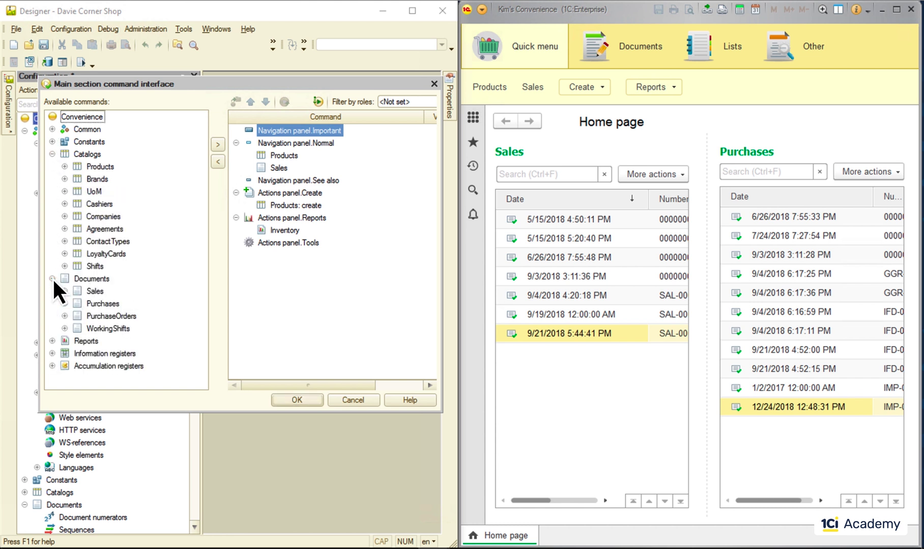
pyautogui.click(52, 353)
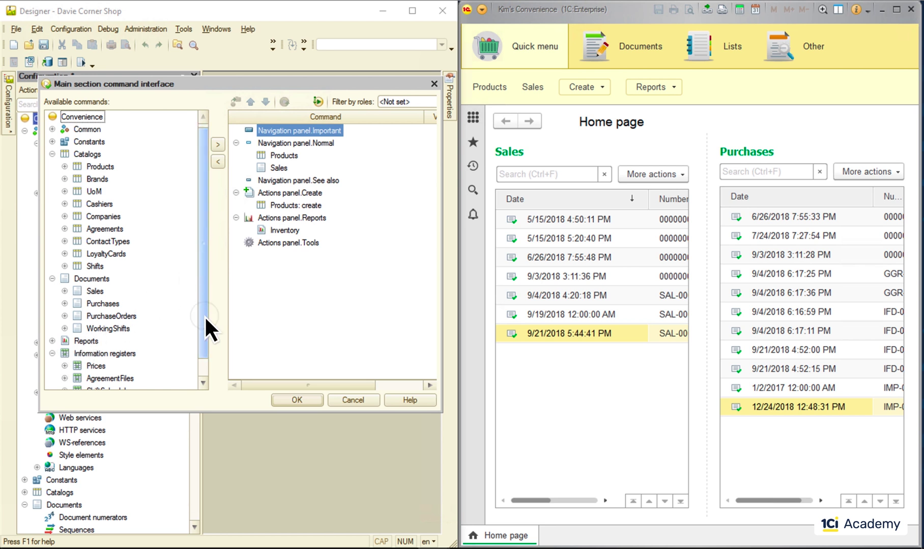
pyautogui.moveTo(205, 315)
pyautogui.mouseDown()
pyautogui.moveTo(204, 331)
pyautogui.moveTo(205, 225)
pyautogui.mouseUp()
pyautogui.click(301, 399)
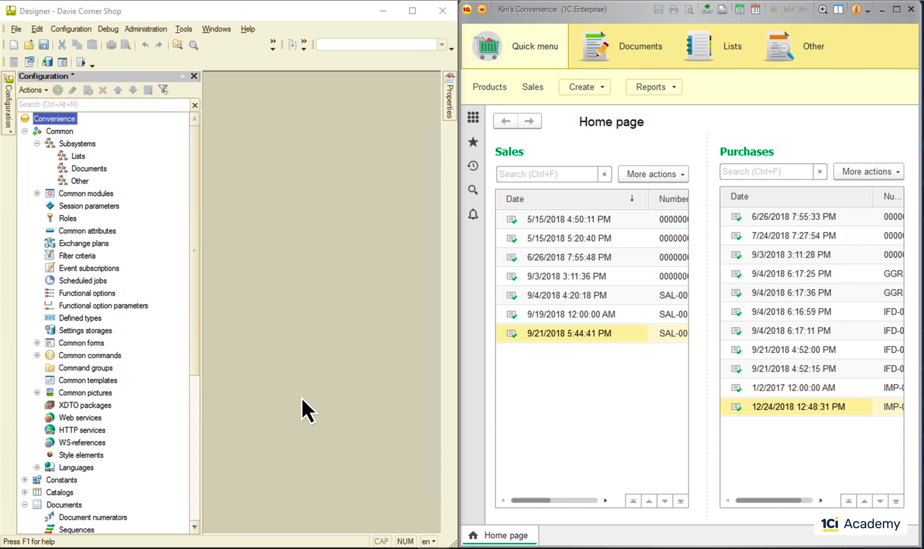
# - Show the Products catalog list in the app and expand the Catalogs branch in Designer
pyautogui.click(490, 86)
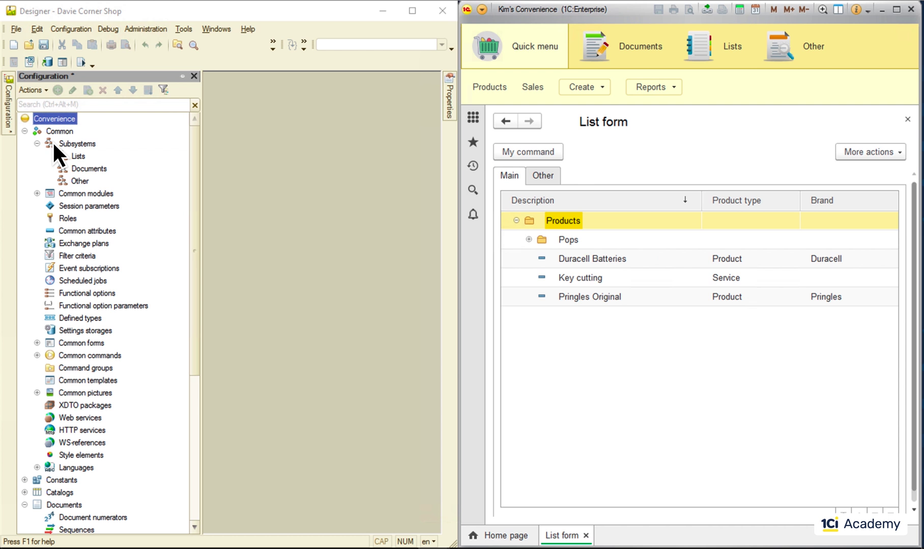
pyautogui.click(25, 131)
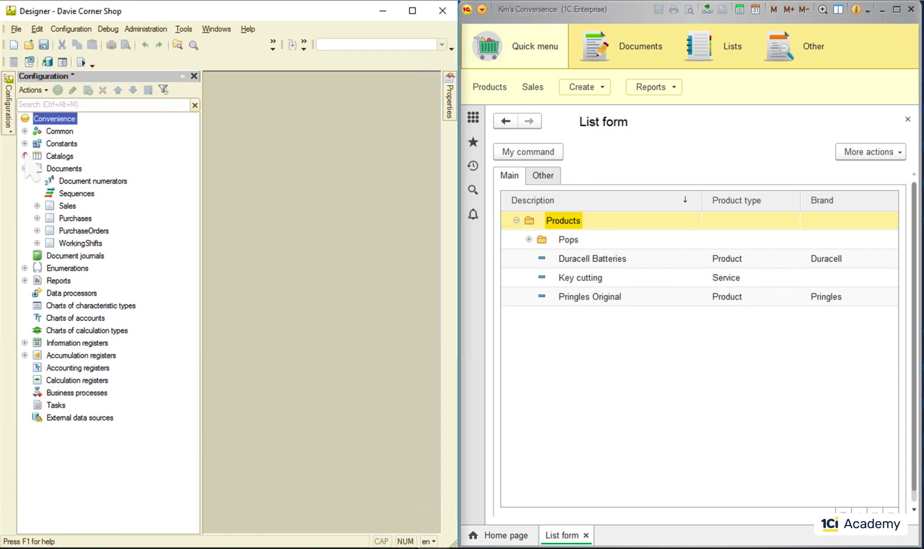
pyautogui.click(25, 156)
# - Show the forms assigned to the Products catalog
pyautogui.doubleClick(73, 169)
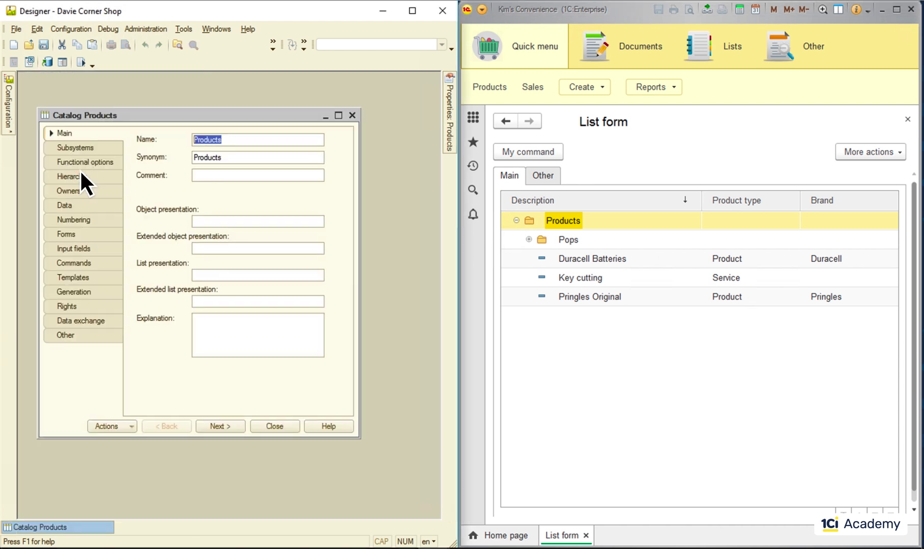
pyautogui.click(72, 237)
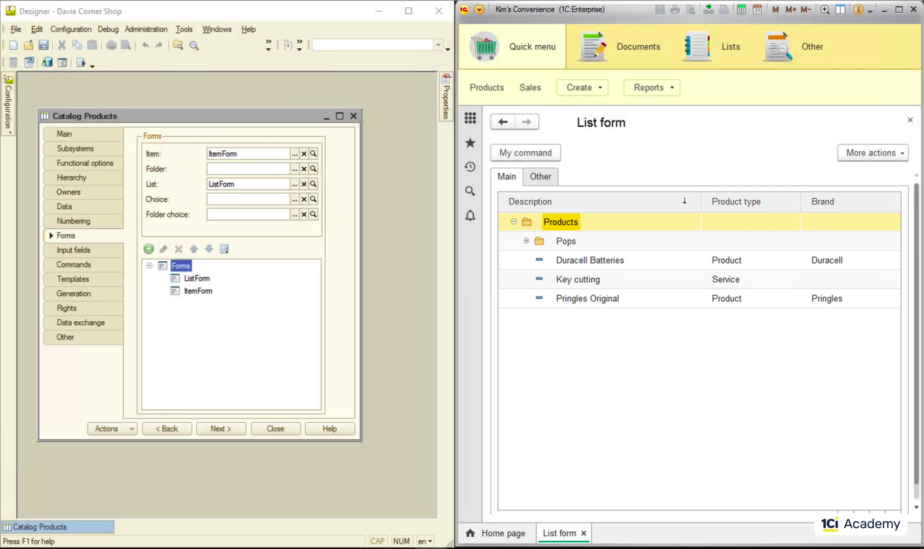
# - Browse the Pops and Diet Pops folders, search the product list, and review the Key cutting row's actions
pyautogui.click(526, 241)
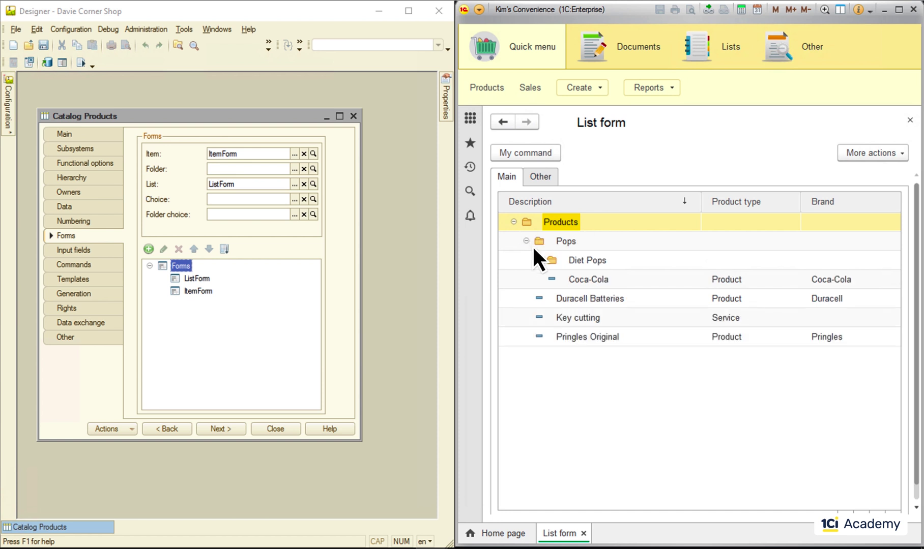
pyautogui.click(539, 257)
pyautogui.hotkey('ctrl', 'f')
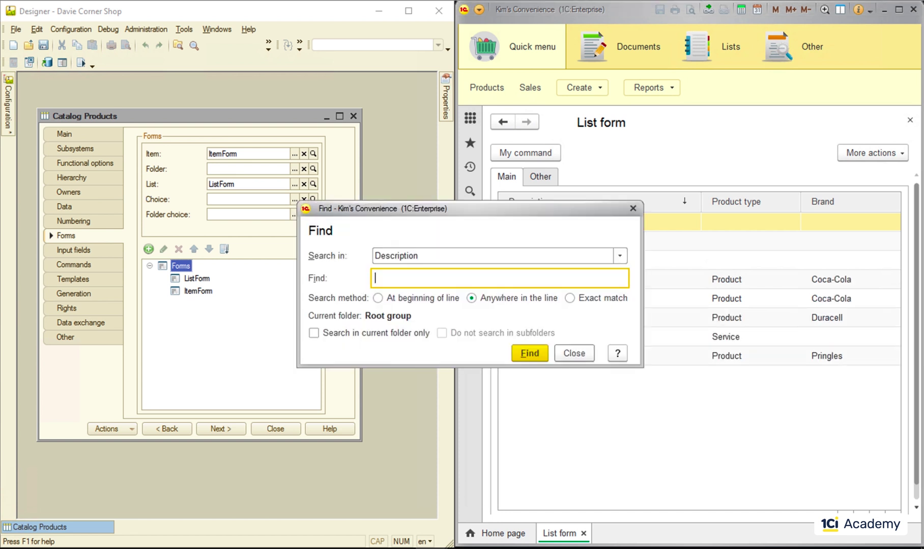
pyautogui.write('key')
pyautogui.press('Return')
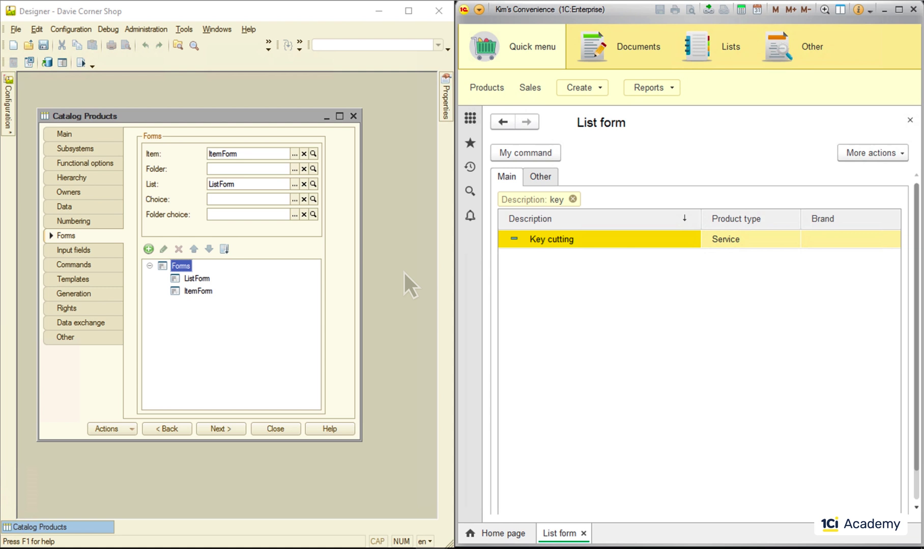
pyautogui.click(572, 196)
pyautogui.rightClick(585, 279)
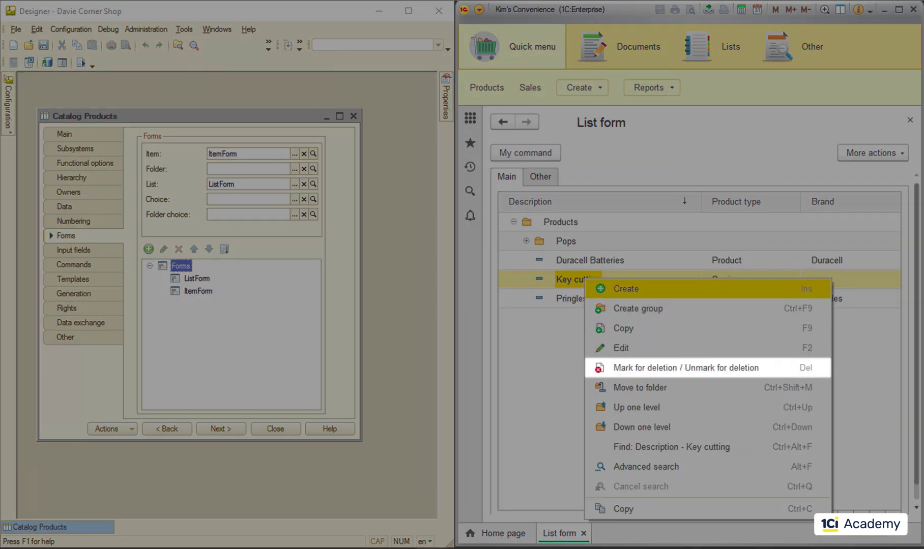
pyautogui.press('Escape')
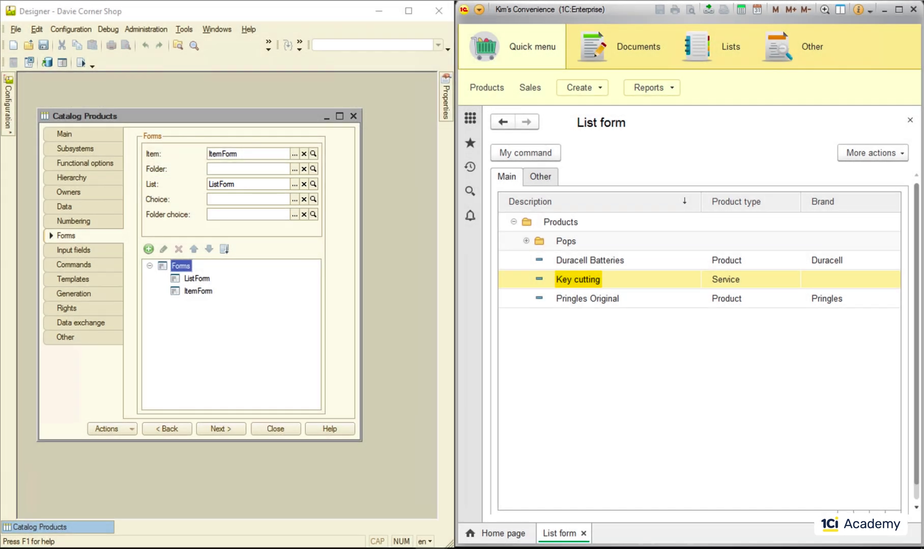
# - Clear the Products catalog's assigned List form
pyautogui.click(304, 183)
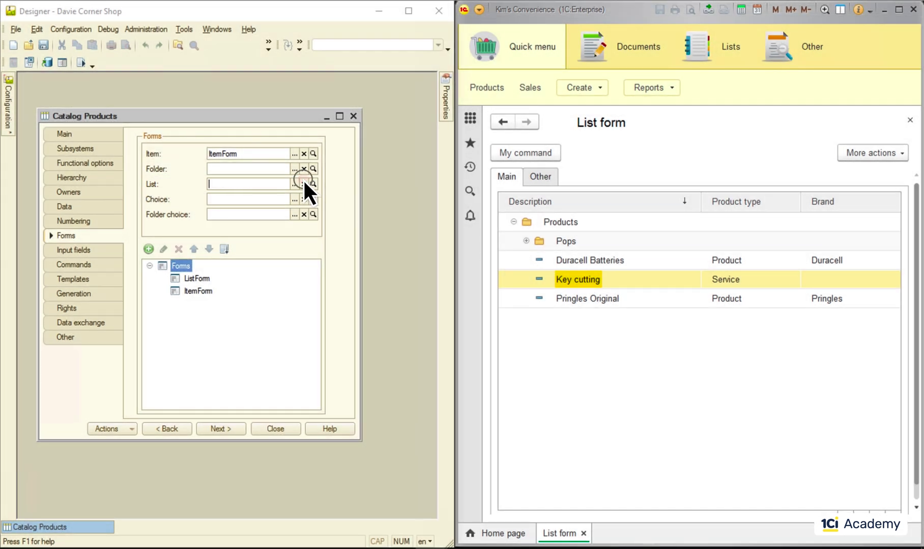
# - Update the database configuration and glance at ListForm in the form editor
pyautogui.click(49, 62)
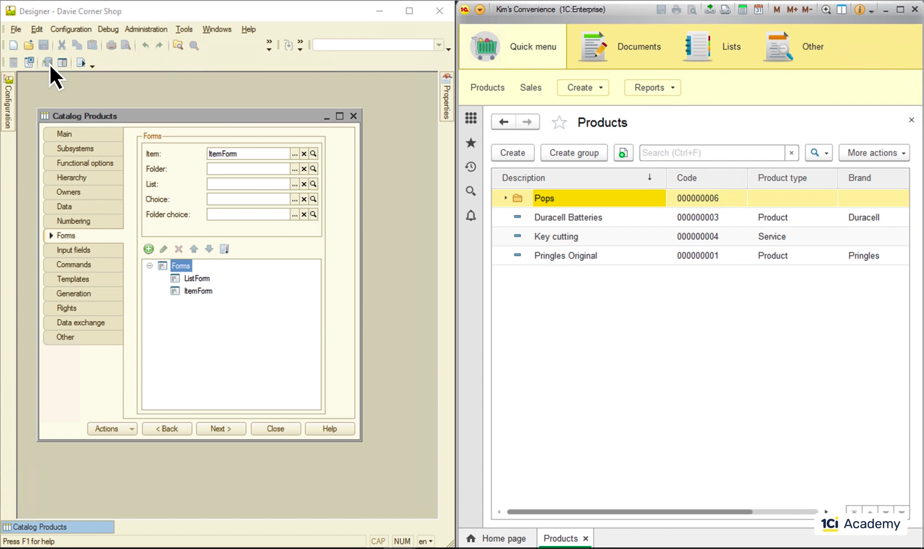
pyautogui.doubleClick(196, 278)
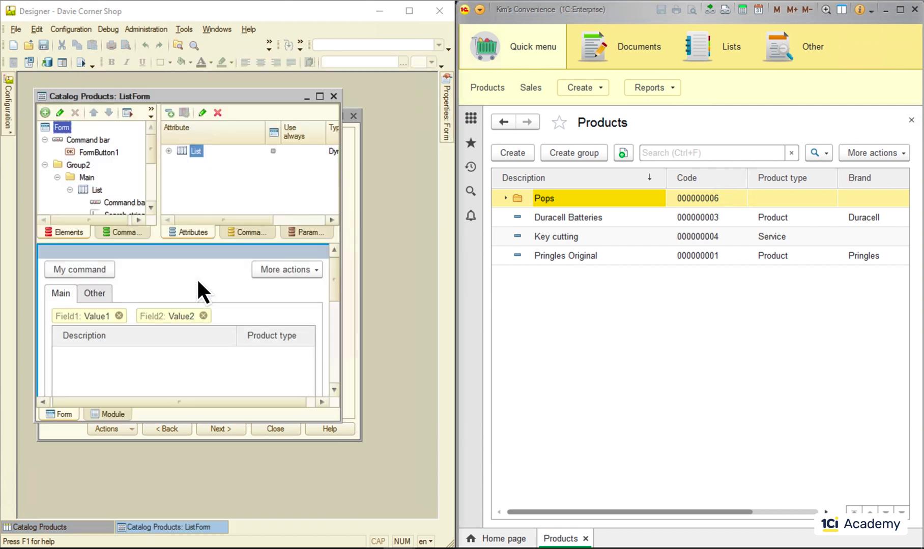
pyautogui.click(334, 97)
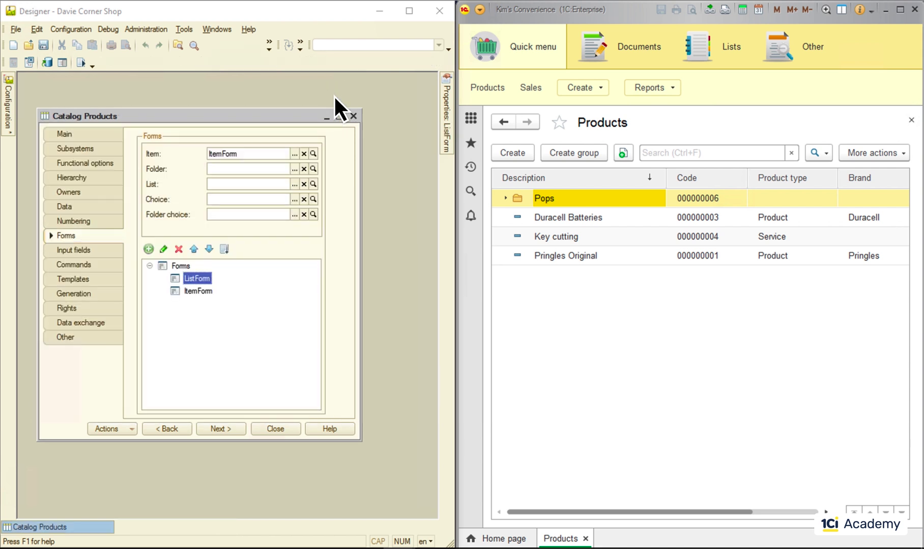
# - Pick ListForm as the catalog's list form and update the database configuration again
pyautogui.click(294, 183)
pyautogui.doubleClick(391, 231)
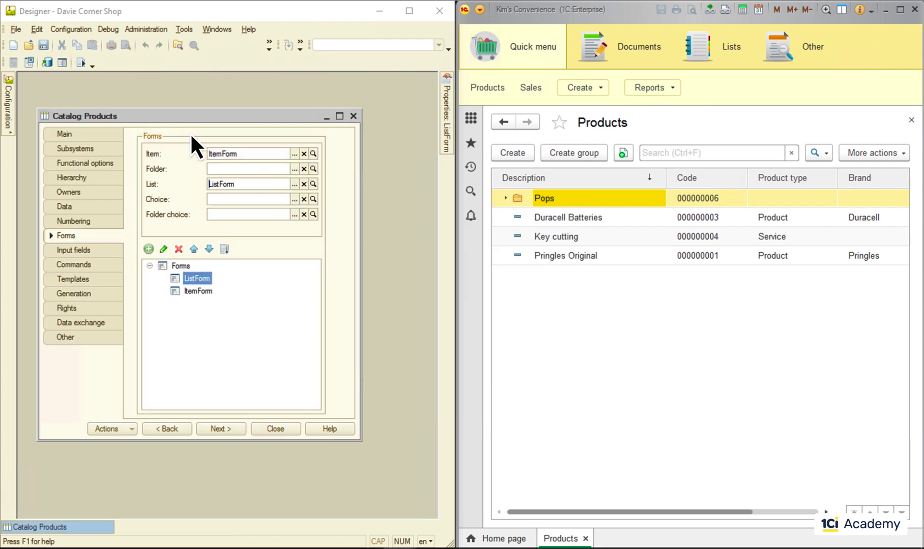
pyautogui.click(47, 62)
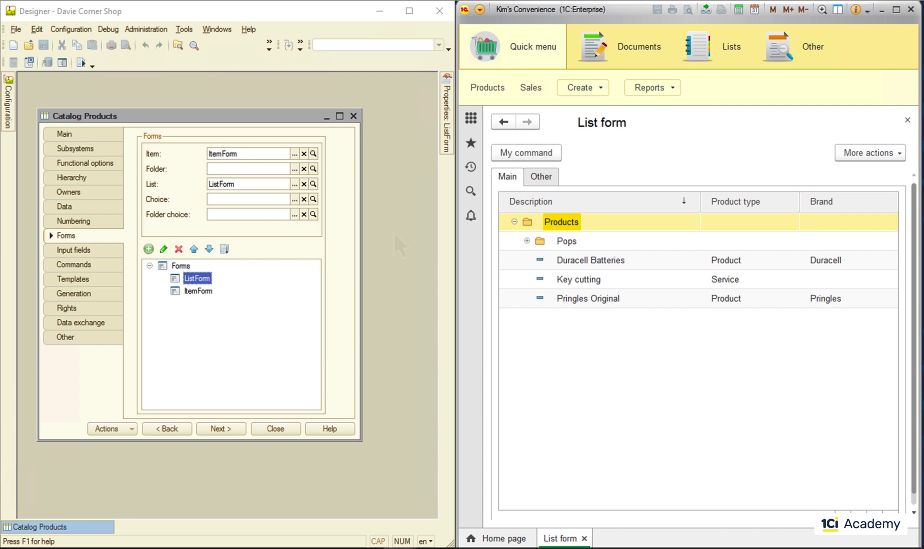
pyautogui.click(590, 261)
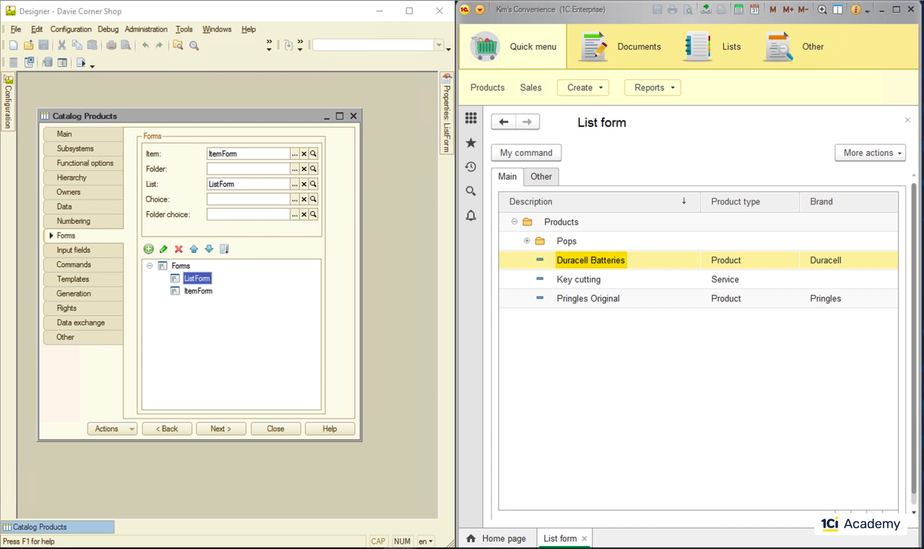
pyautogui.press('Return')
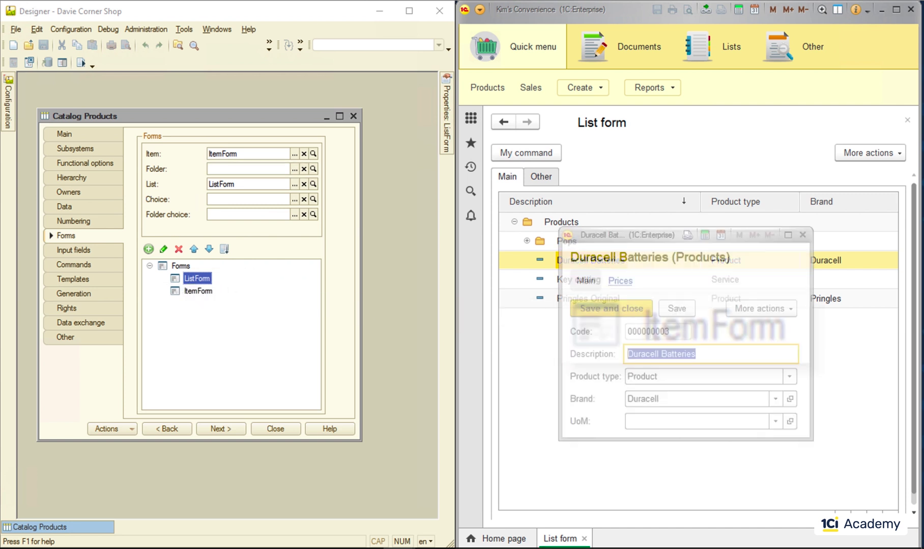
pyautogui.click(802, 234)
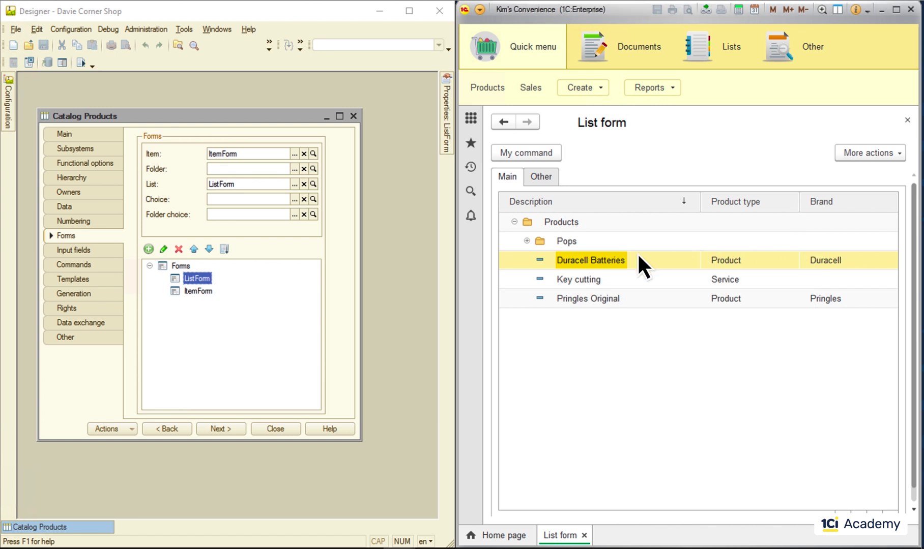
pyautogui.rightClick(596, 258)
pyautogui.click(657, 289)
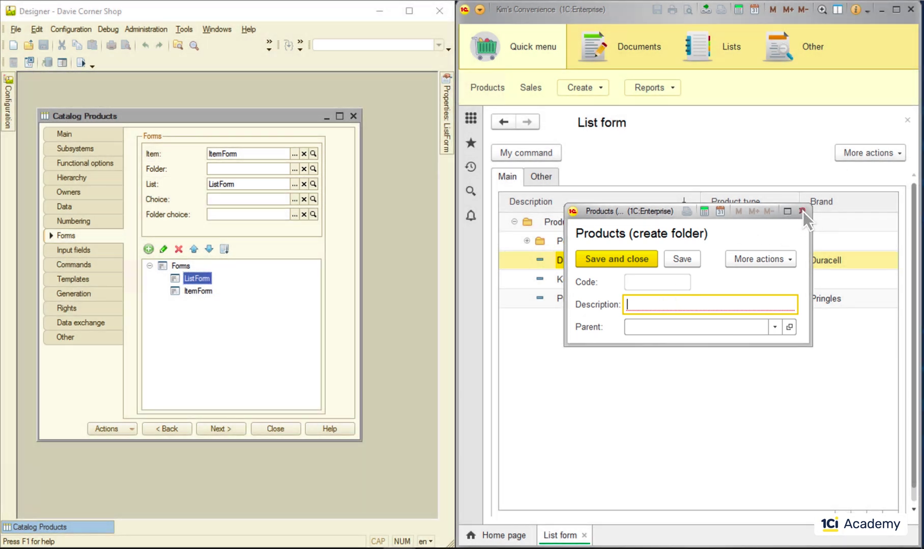
pyautogui.click(801, 211)
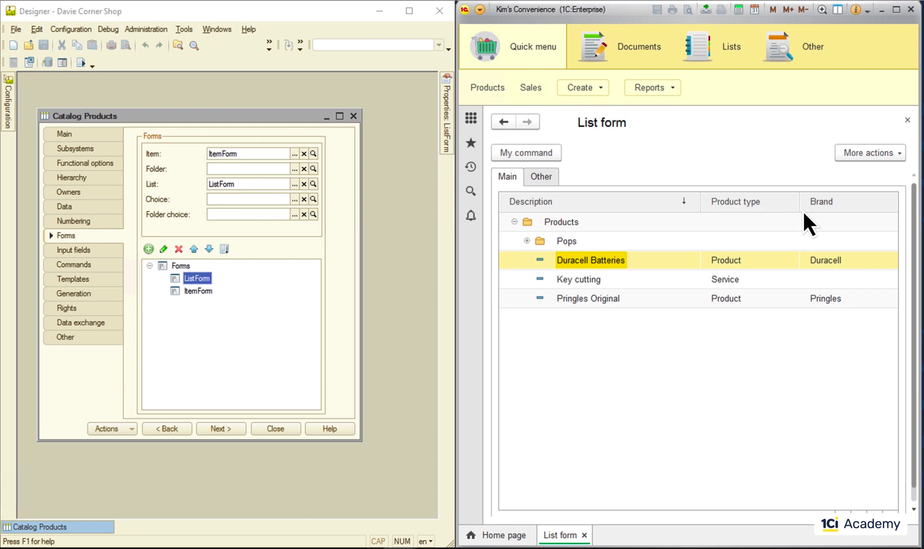
# - In sales document SAL-00004, add a line and view the full product choice list, then close both
pyautogui.click(530, 84)
pyautogui.doubleClick(583, 318)
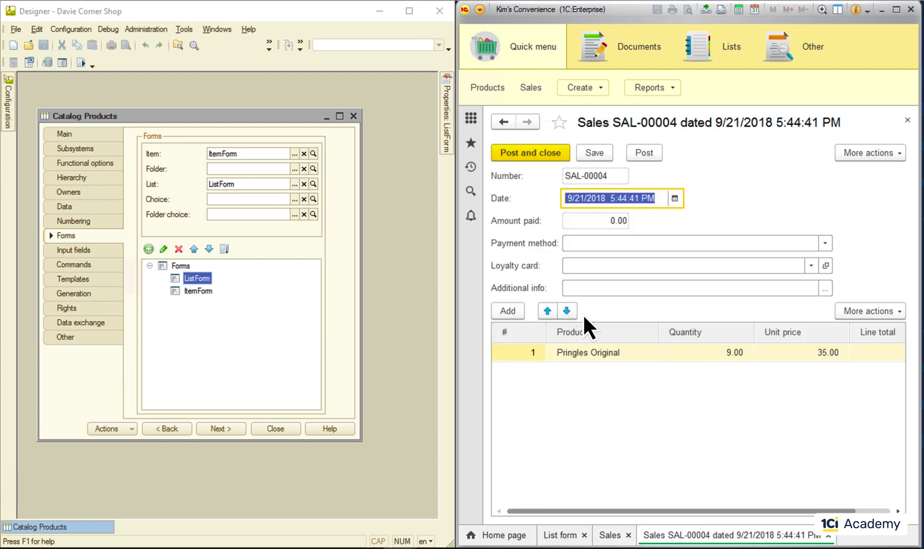
pyautogui.click(507, 311)
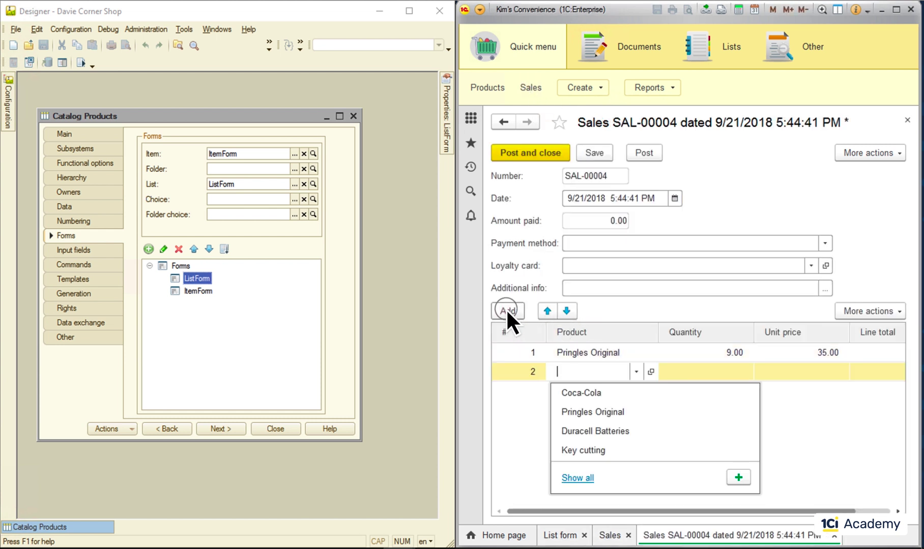
pyautogui.click(581, 477)
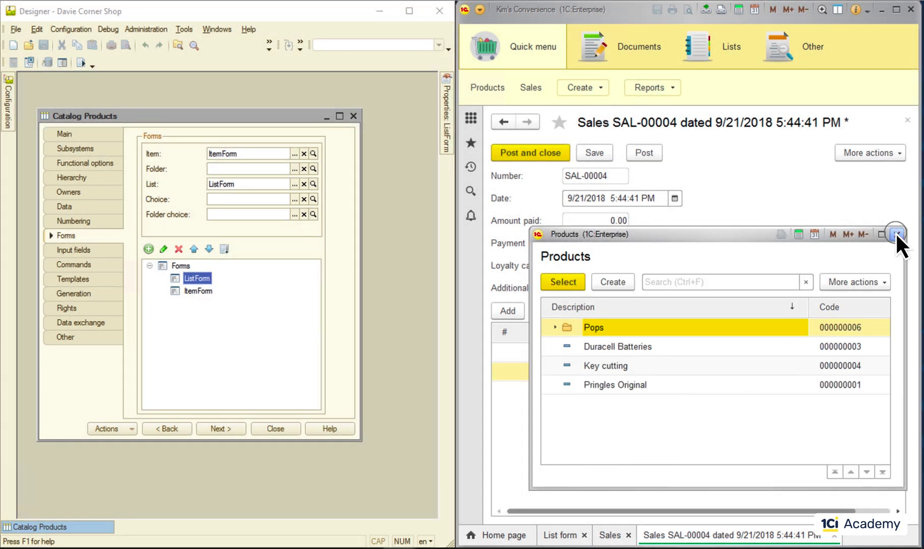
pyautogui.click(896, 234)
pyautogui.click(831, 535)
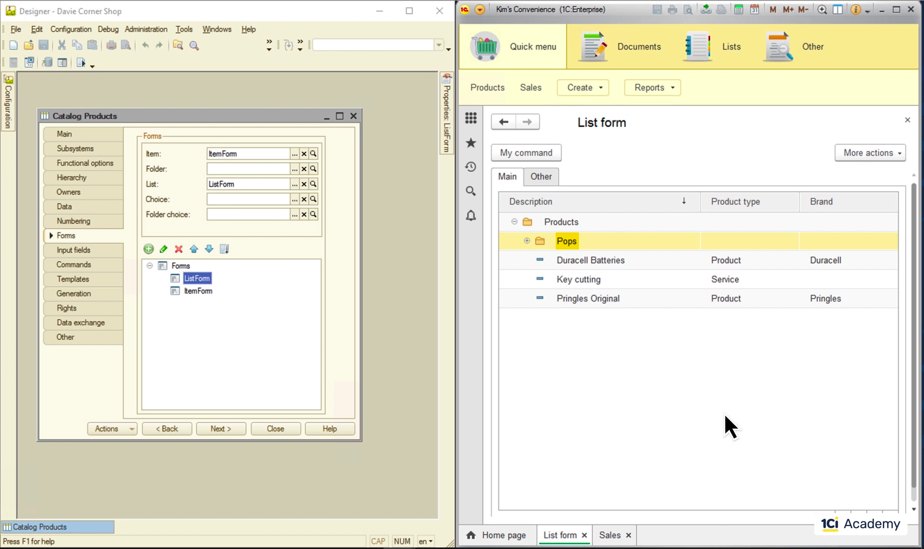
# - View the Pops folder's Parent choice list, then show the Duracell Batteries item form
pyautogui.doubleClick(566, 239)
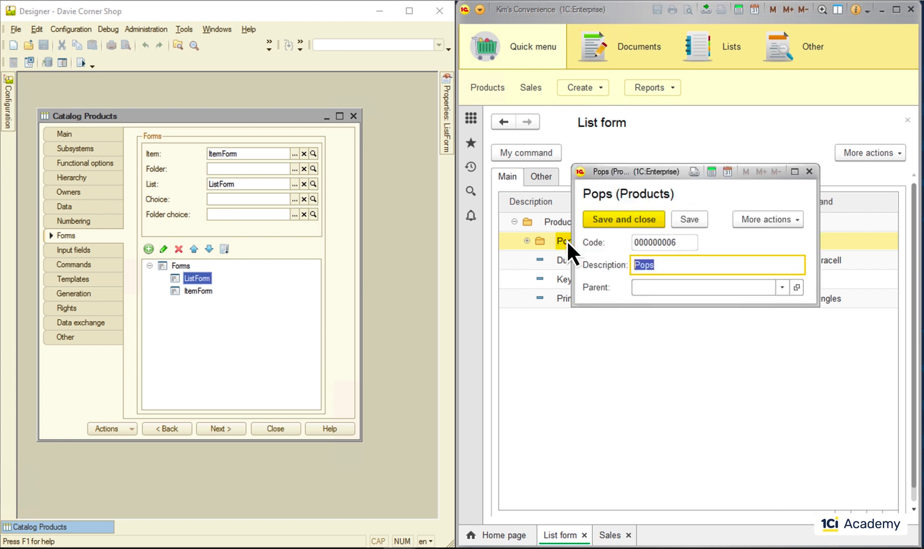
pyautogui.click(781, 287)
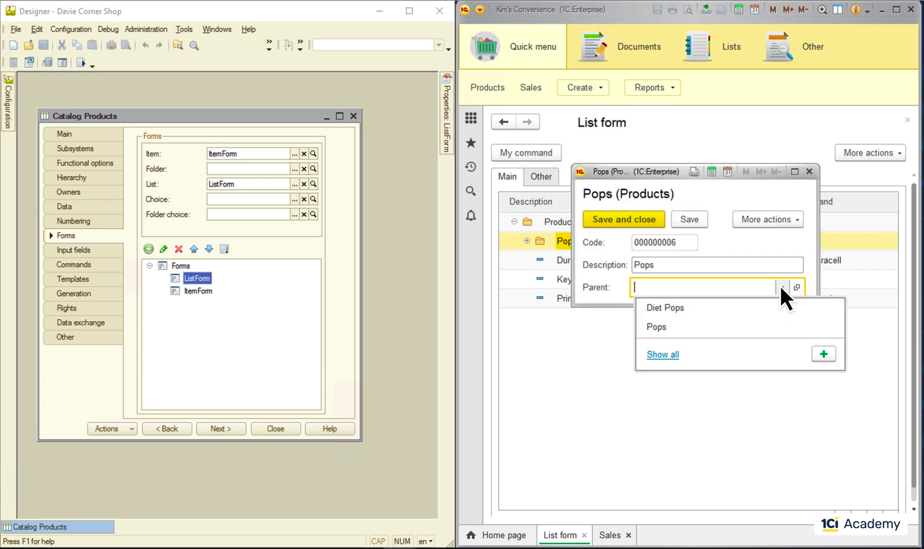
pyautogui.click(665, 353)
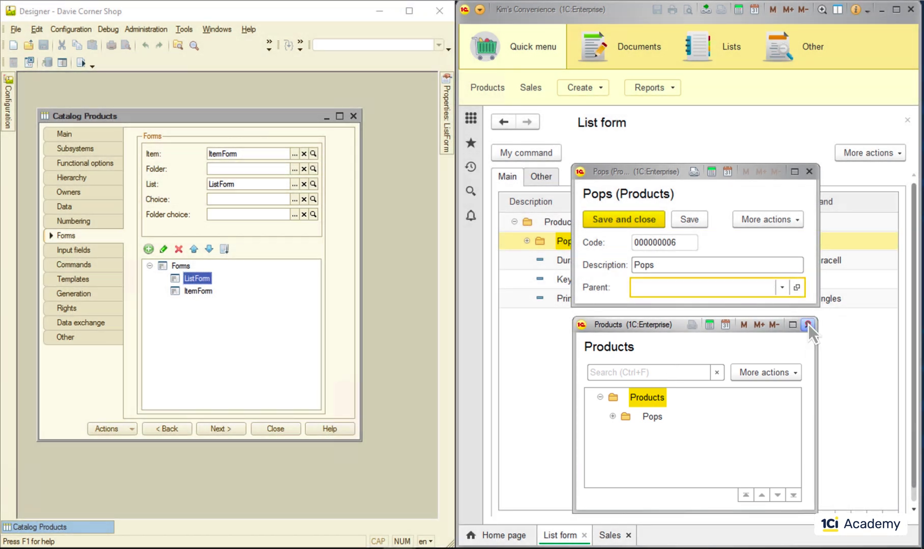
pyautogui.click(808, 325)
pyautogui.click(809, 171)
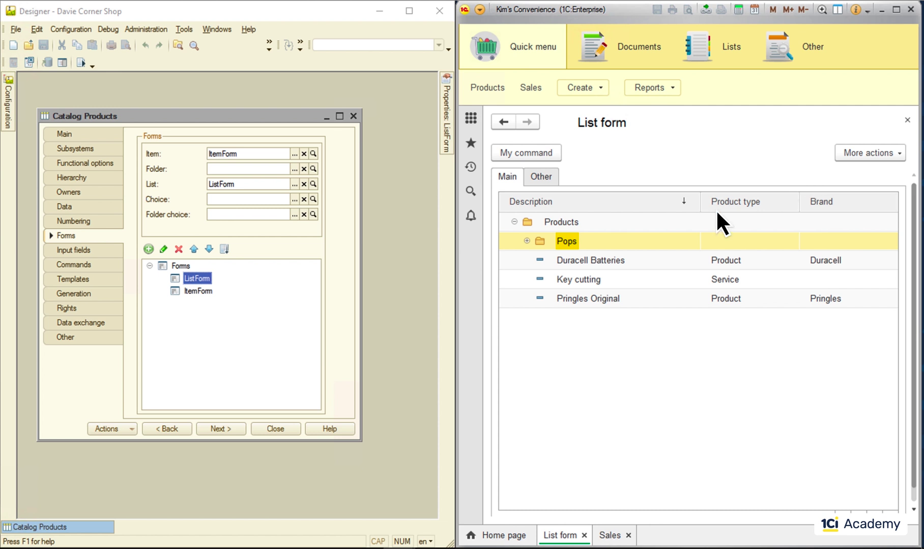
pyautogui.doubleClick(599, 258)
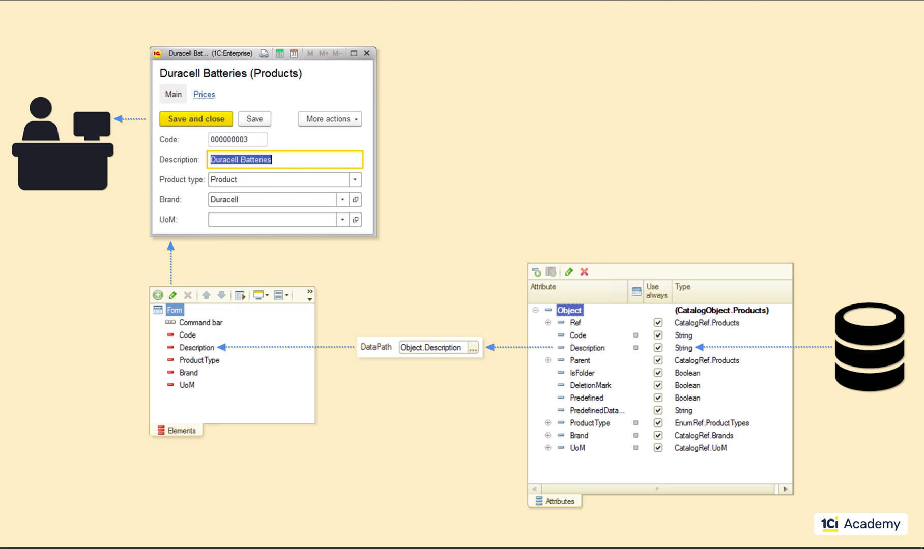
# - Rename the product to 'Duracell Batteries, 12 pck' and save it
pyautogui.click(275, 161)
pyautogui.write(', 12 pck')
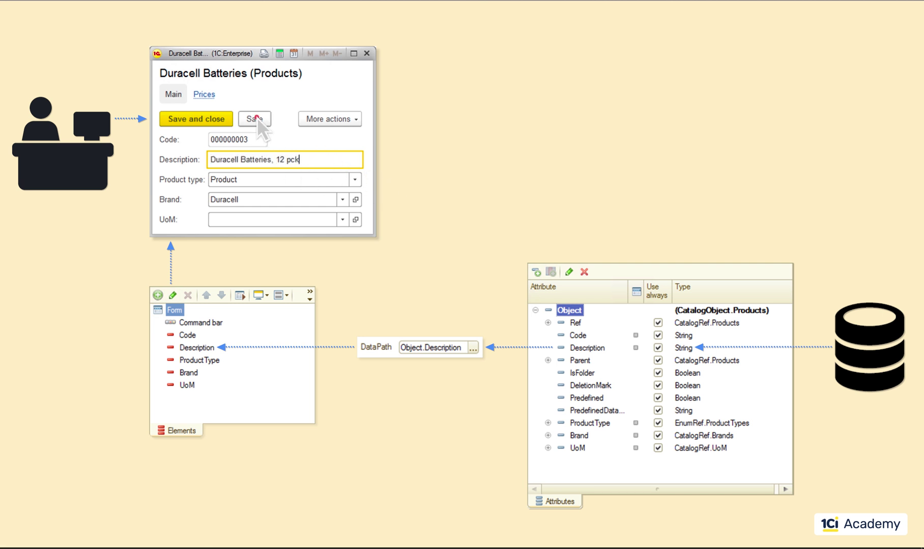
pyautogui.click(255, 119)
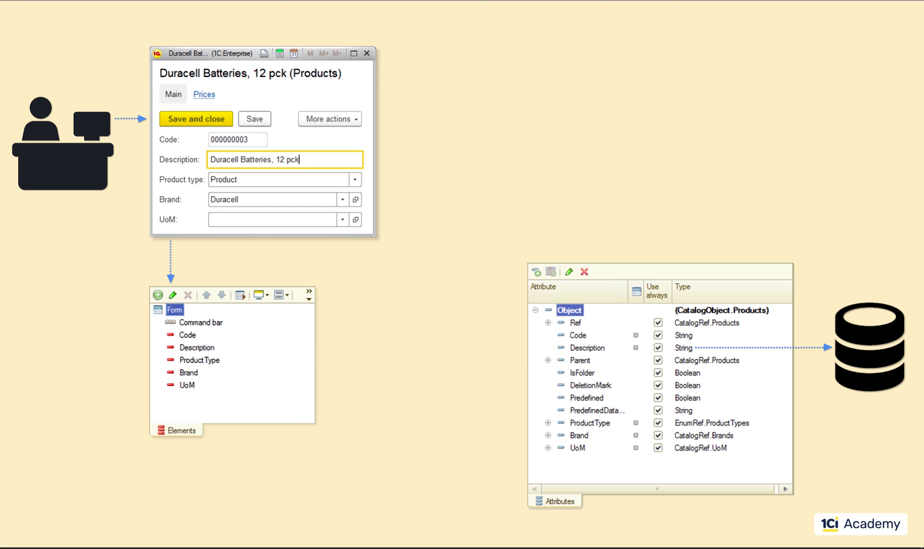
# - Start adding a form element and step through the available element types
pyautogui.click(157, 295)
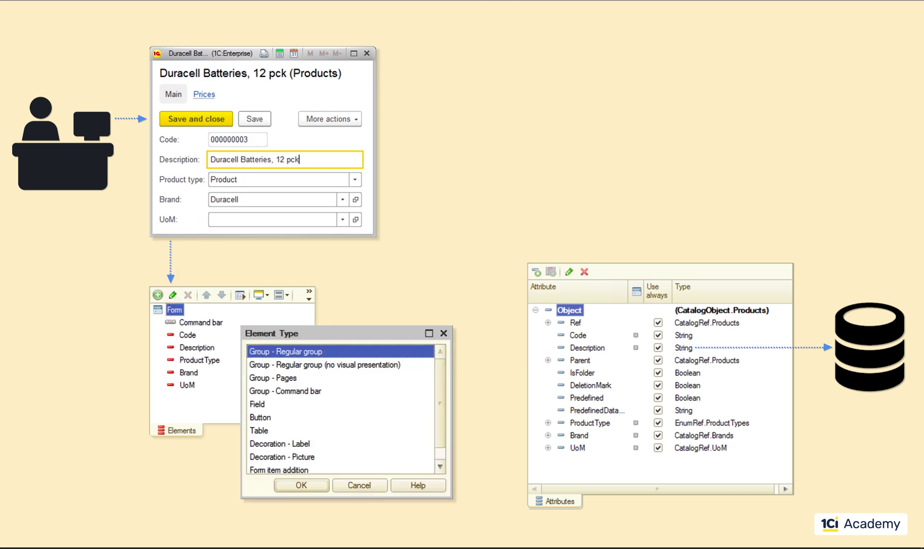
pyautogui.press('Down')
pyautogui.press('Down')
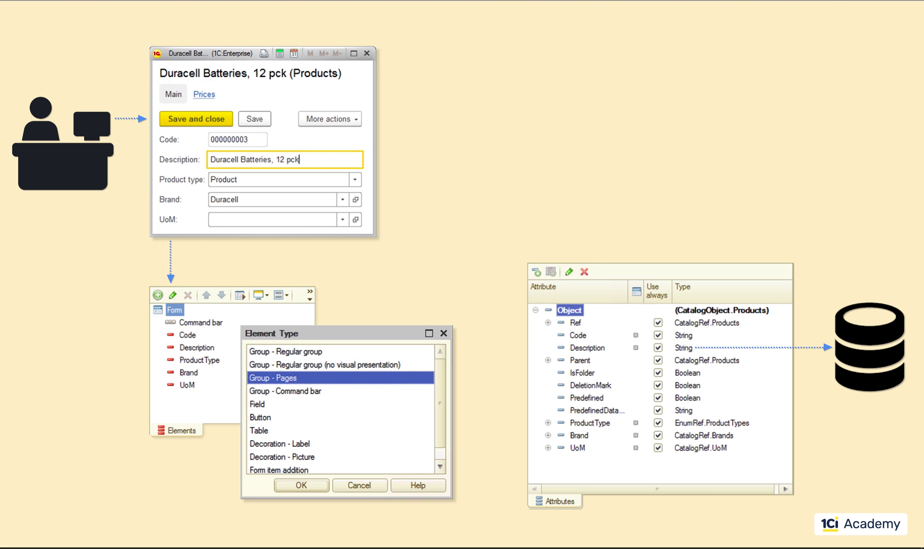
pyautogui.press('Down')
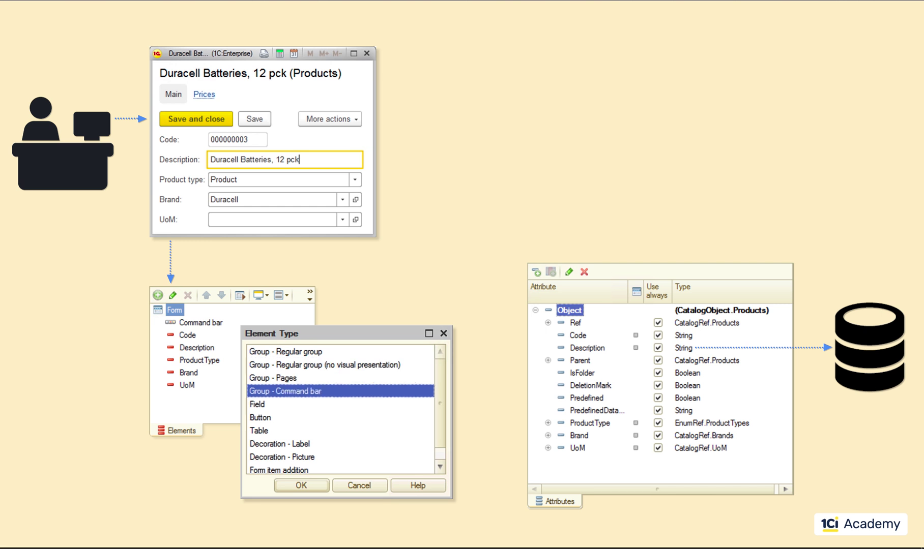
pyautogui.press('Down')
pyautogui.press('Down')
pyautogui.press('Down')
pyautogui.press('Down')
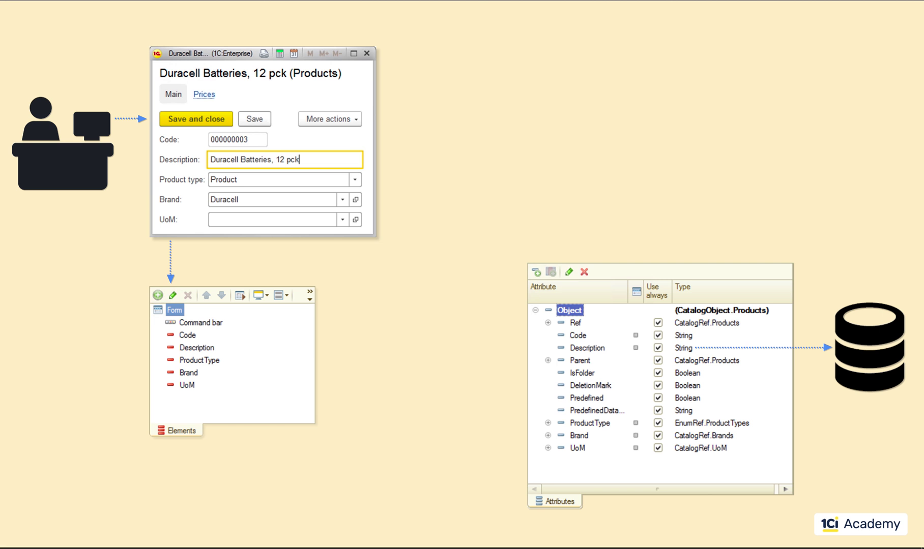
# - Collapse the Object attribute and add a new form attribute named Start
pyautogui.click(534, 310)
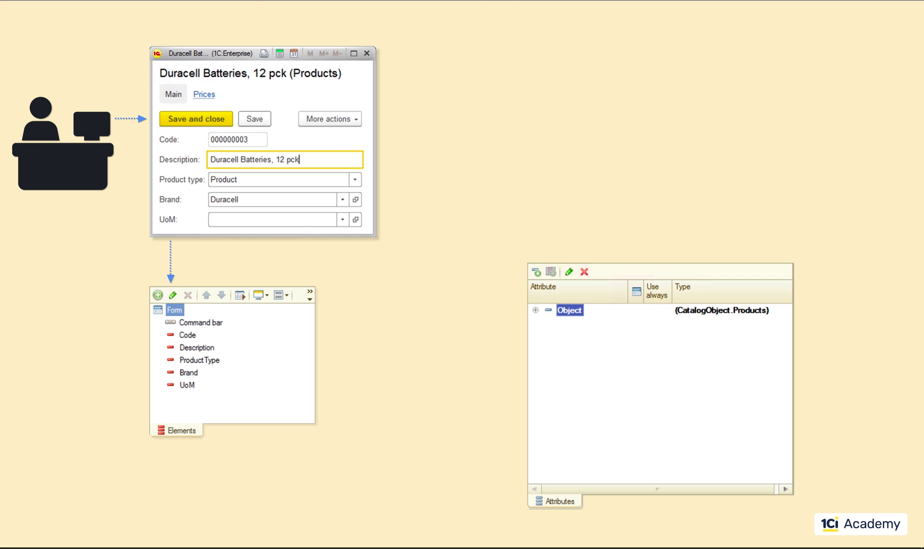
pyautogui.click(536, 273)
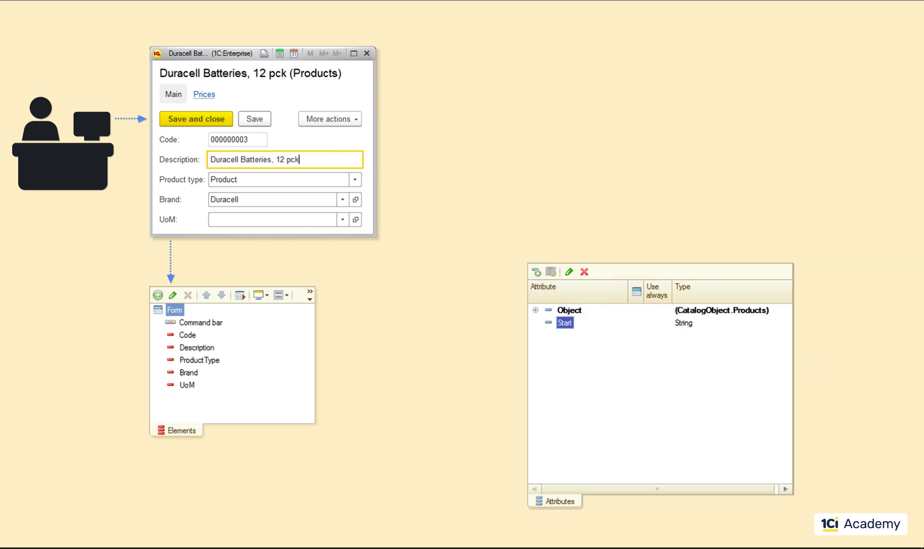